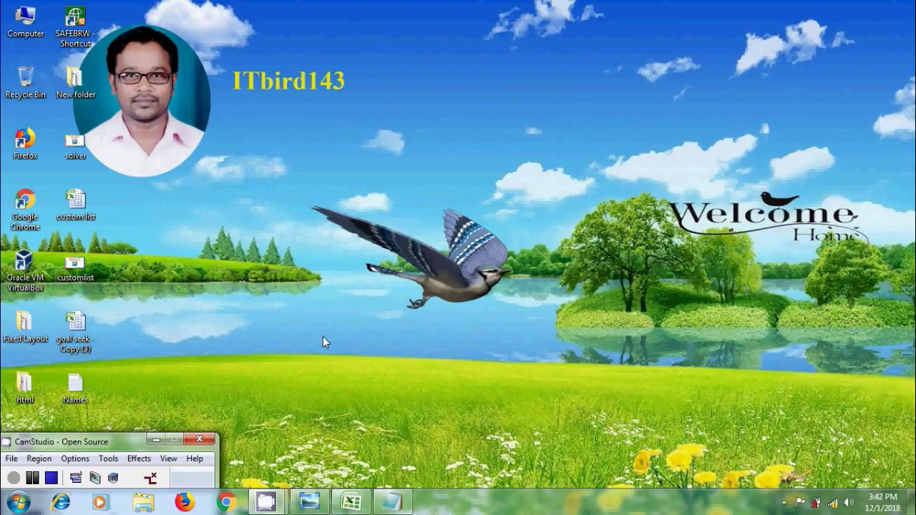
Restore the 'Creating Custom Lists' title image in Windows Photo Viewer from the taskbar
left_click(309, 501)
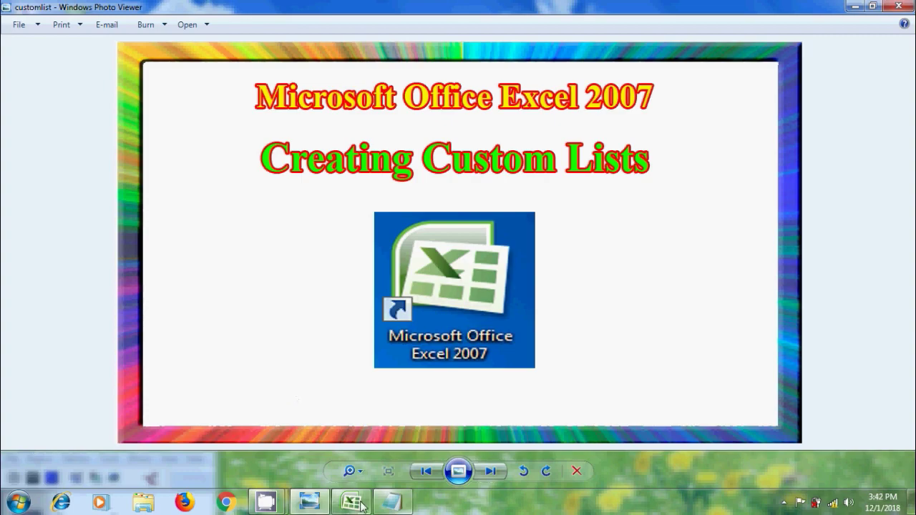
Back in Excel, enter Sunday in A1 and autofill the weekdays down to A12
key("alt+Tab")
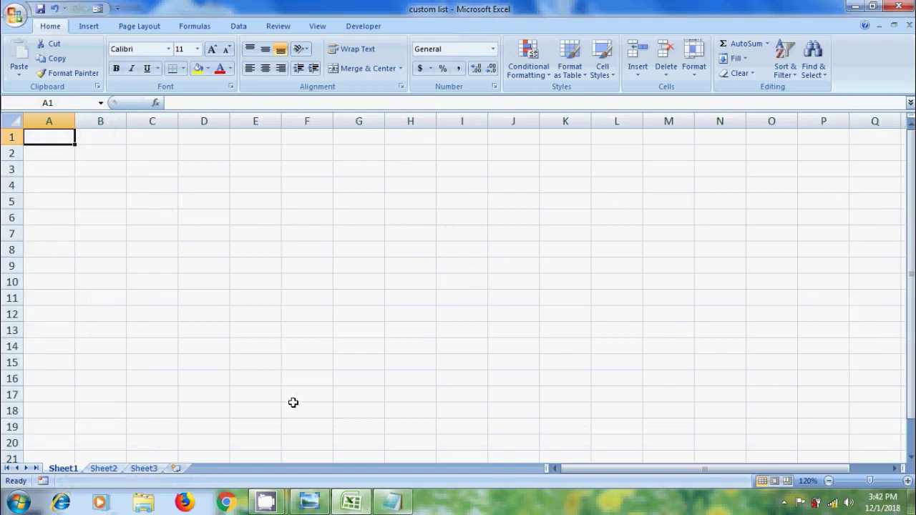
type("S")
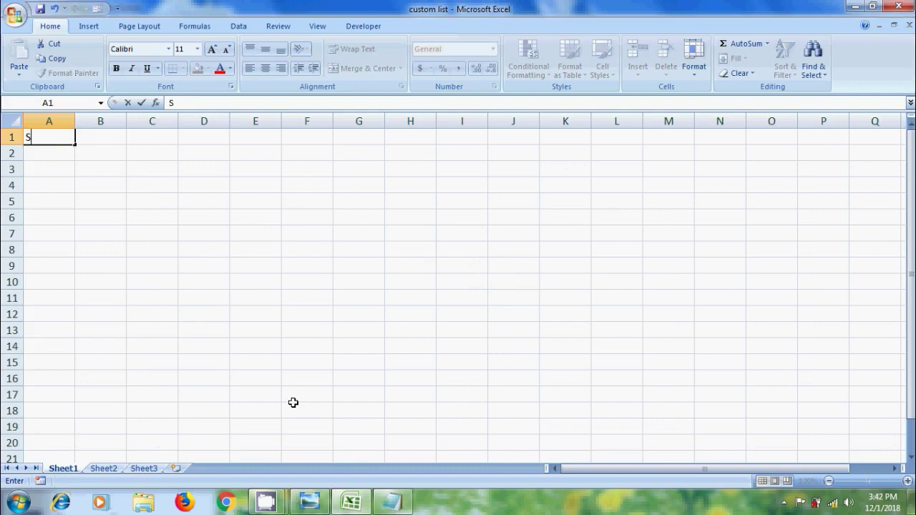
type("unday")
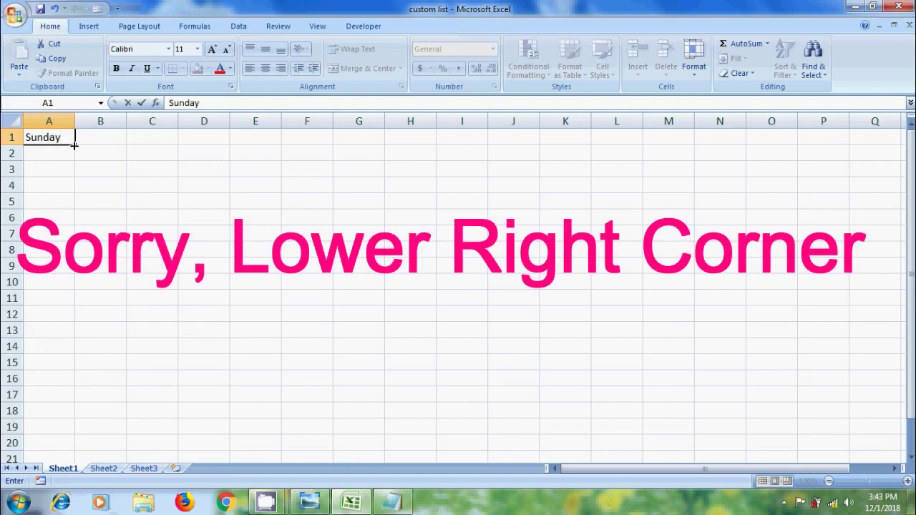
left_click_drag(73, 145, 52, 318)
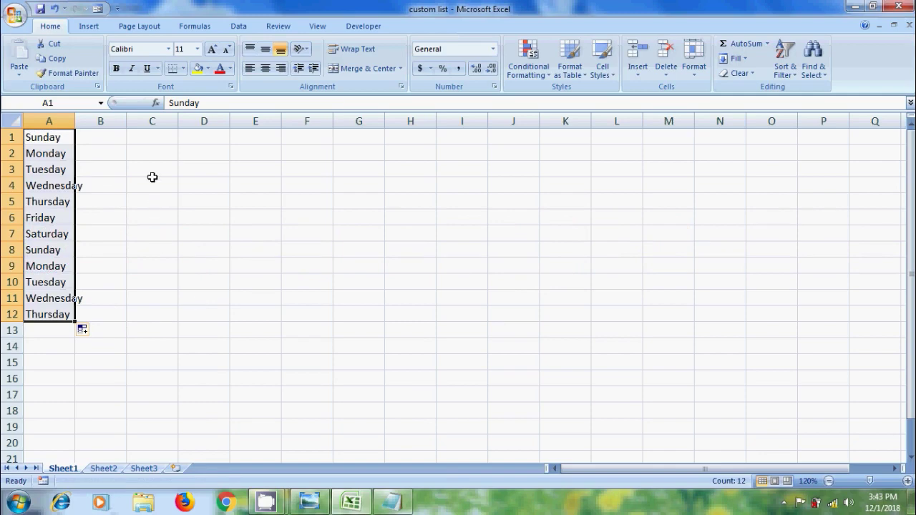
Enter sun in C1 and autofill abbreviated days down to C10
left_click(141, 136)
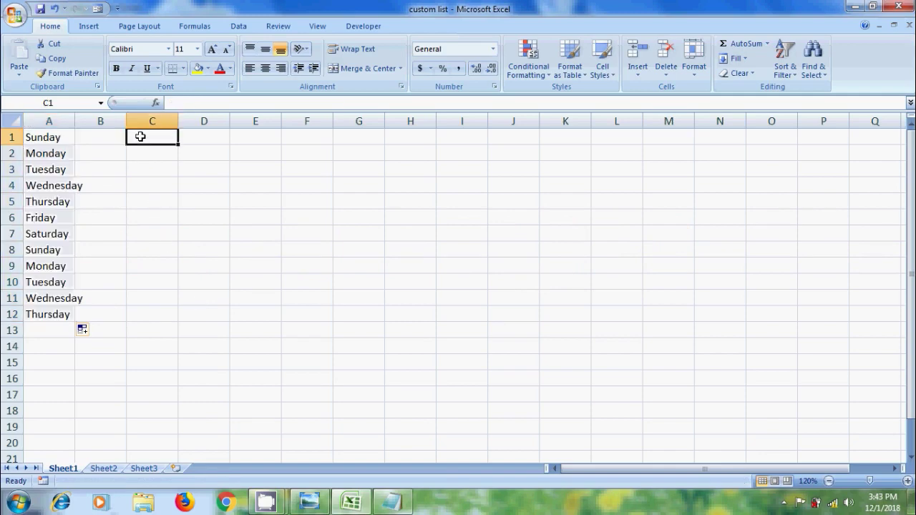
type("sun")
left_click_drag(179, 144, 177, 288)
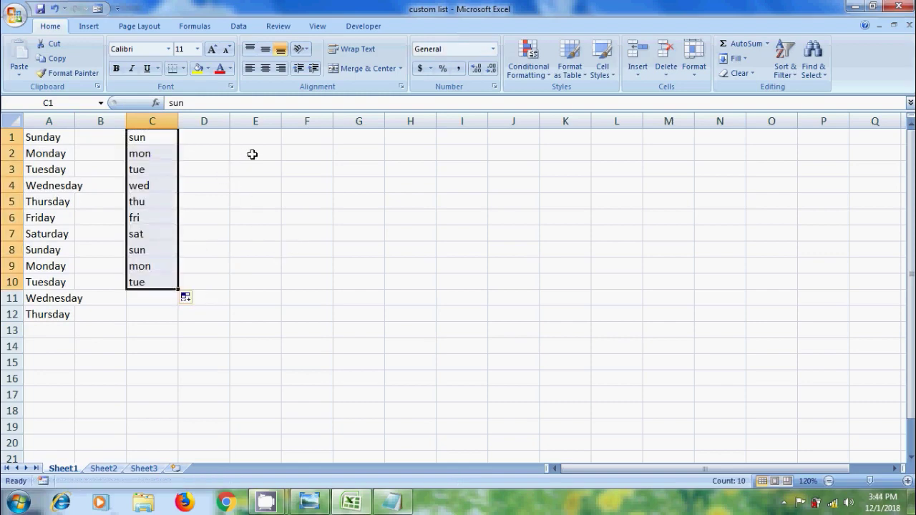
Fill E2:E10 with numbers from 500 to 540 in steps of 5
left_click(252, 154)
type("500")
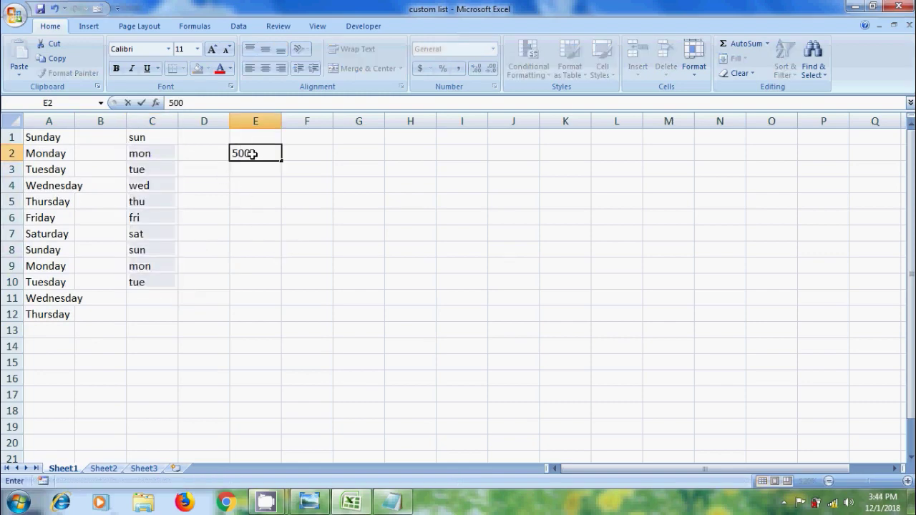
key("Return")
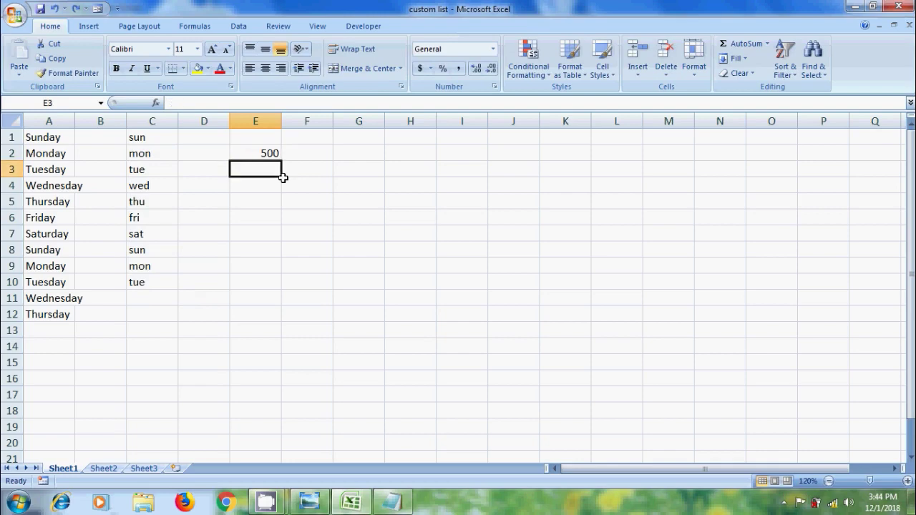
type("505")
left_click_drag(255, 153, 274, 296)
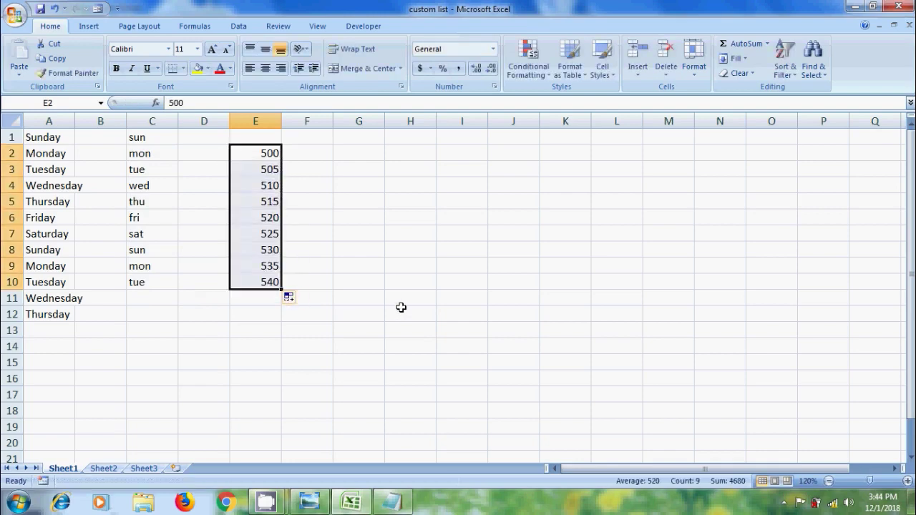
Fill G2:G9 with dates 12/1/2018 through 12/8/2018
left_click(349, 154)
type("12")
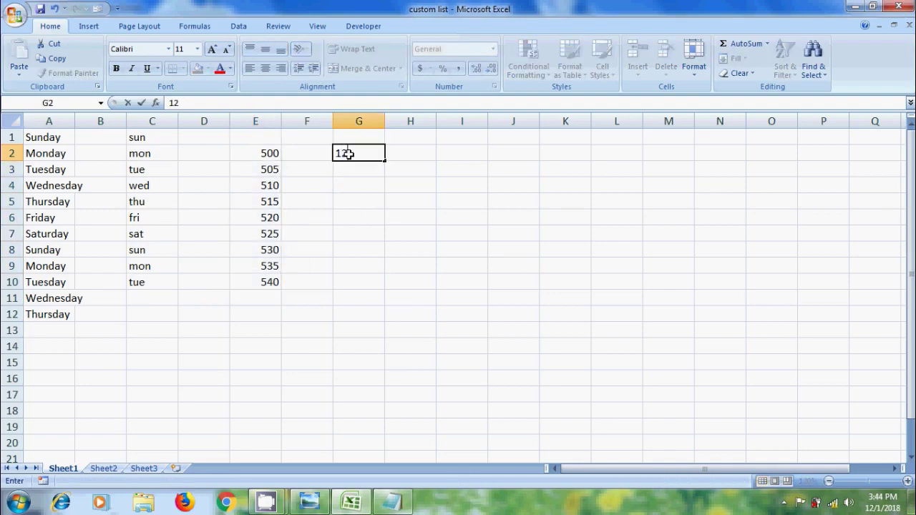
type("/1/18")
left_click_drag(385, 160, 370, 272)
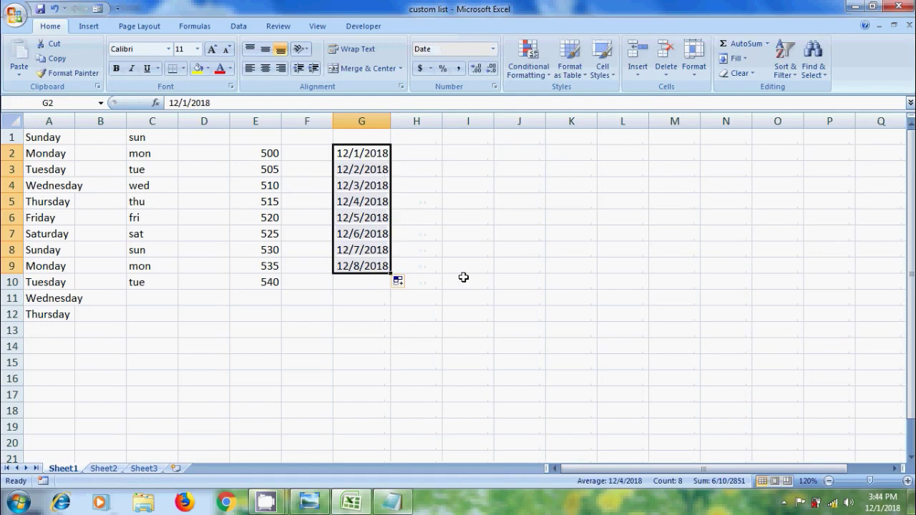
Fill I2:I9 with hourly times from 9:00 to 16:00
left_click(458, 154)
type("9:00")
key("ctrl+Return")
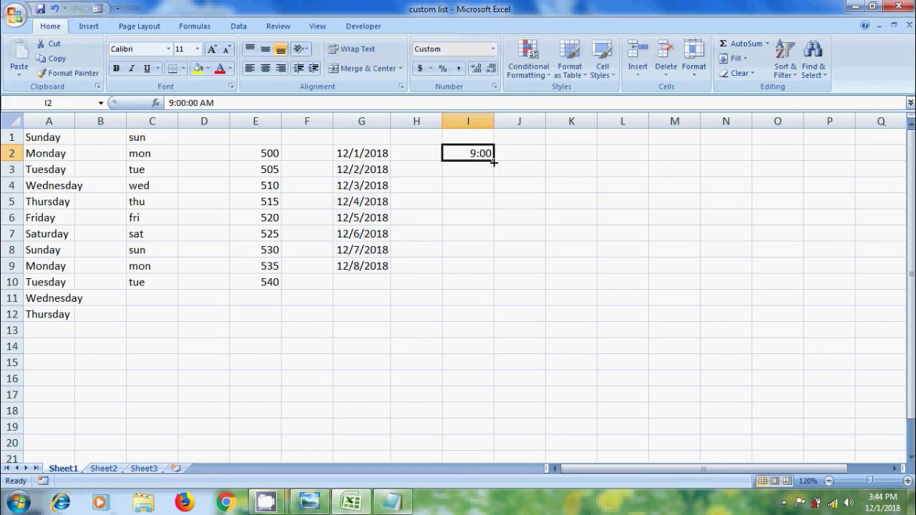
left_click_drag(494, 162, 494, 275)
Fill K4:K11 with months from July through February
left_click(583, 183)
type("Ju")
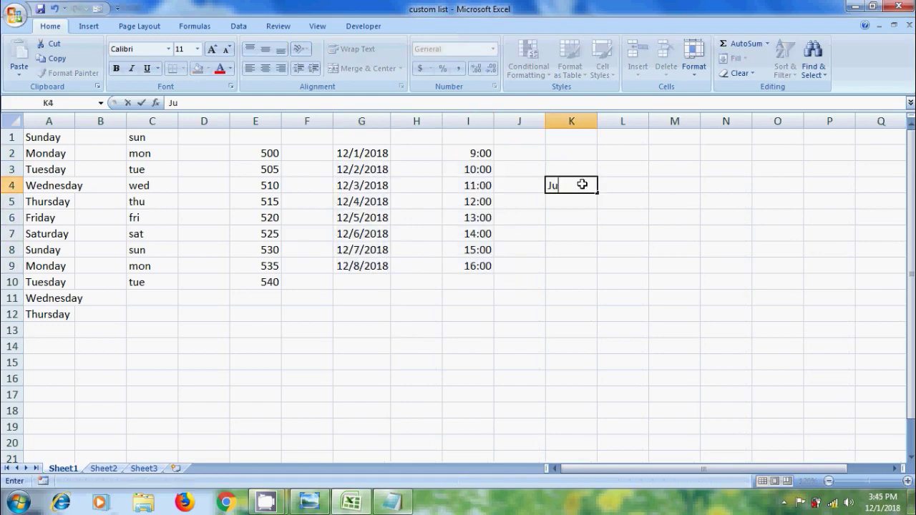
type("ly")
key("ctrl+Return")
left_click_drag(596, 194, 602, 304)
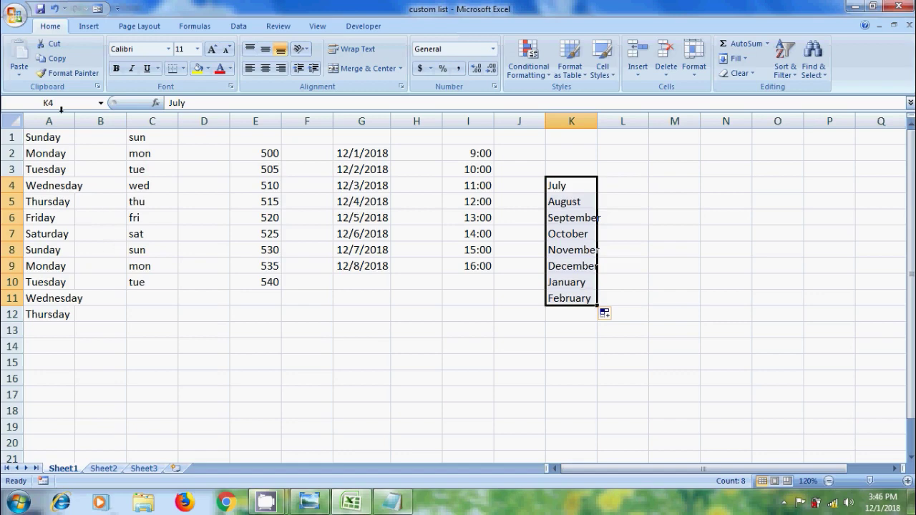
Open the Custom Lists dialog from Excel Options' Popular page
left_click(14, 16)
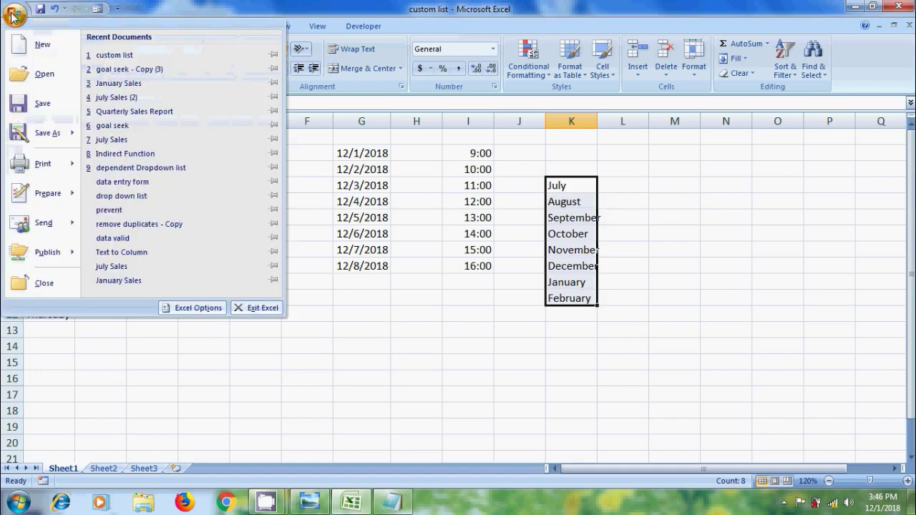
left_click(197, 308)
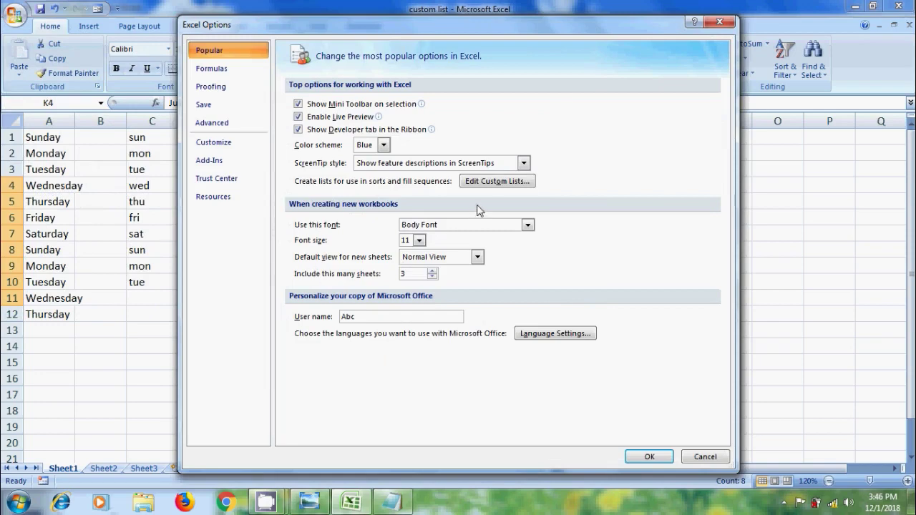
left_click(513, 183)
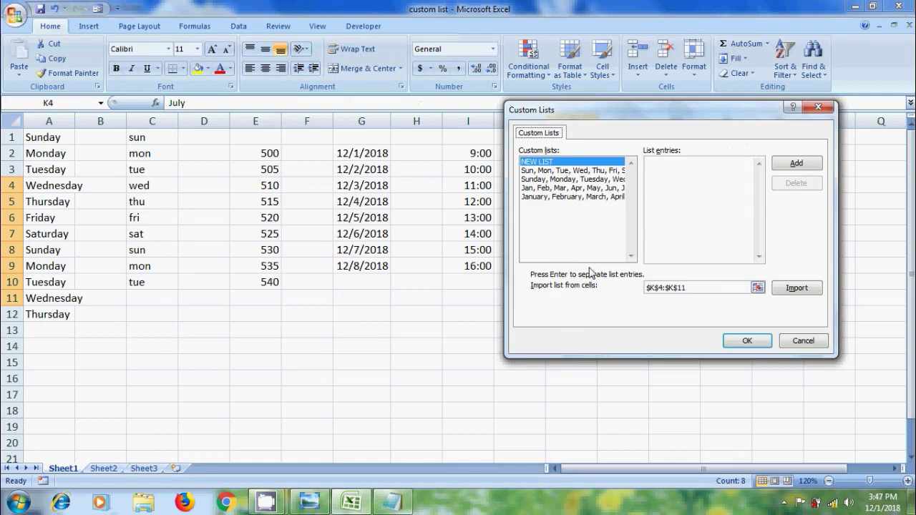
Type the first two names, comma-separated, into the List entries box
left_click(712, 187)
type("Varun, Rashmi")
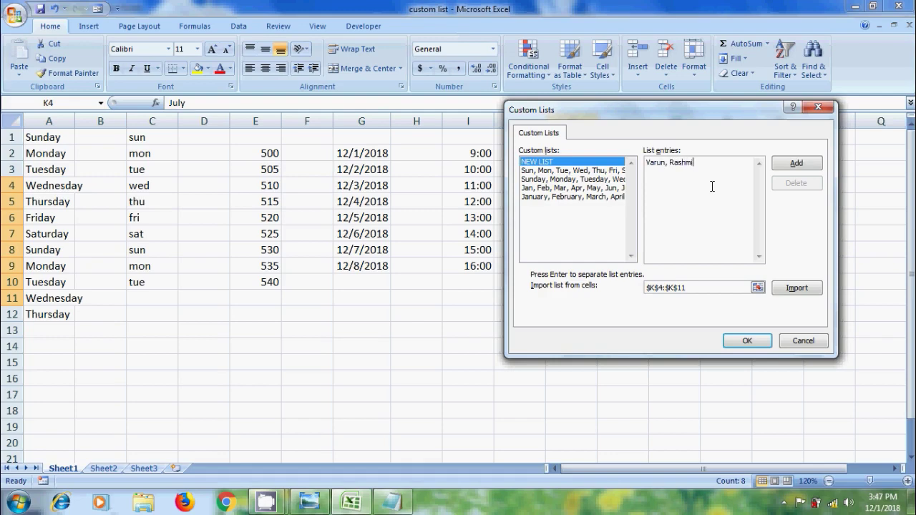
type("ka")
Select the line of names in the Names Notepad file, then minimize Notepad
left_click(392, 502)
left_click_drag(363, 93, 789, 106)
key("ctrl+c")
left_click(839, 60)
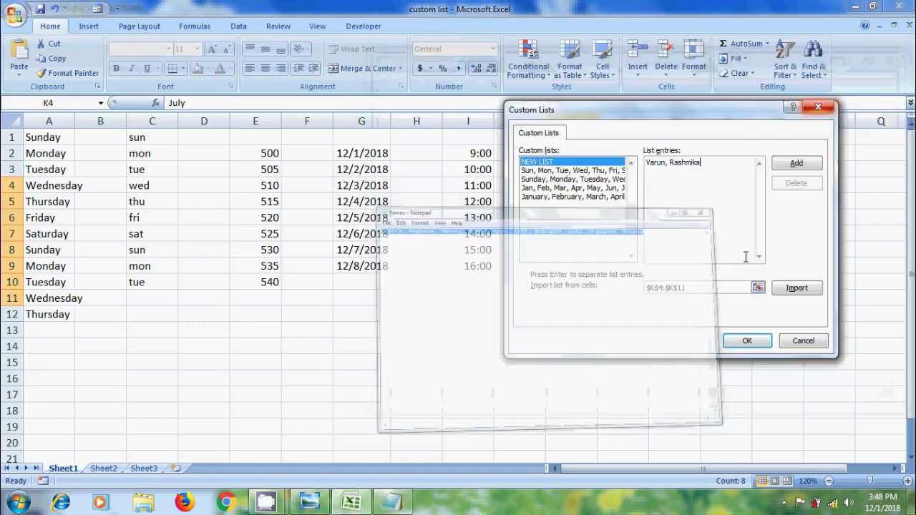
Paste the names into List entries, add the 12-name list, and close both dialogs
type(",")
key("ctrl+v")
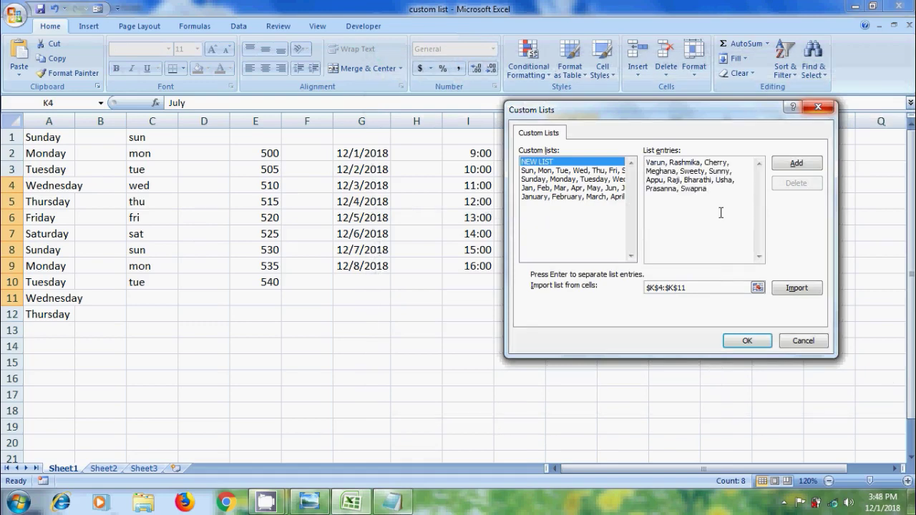
left_click(821, 164)
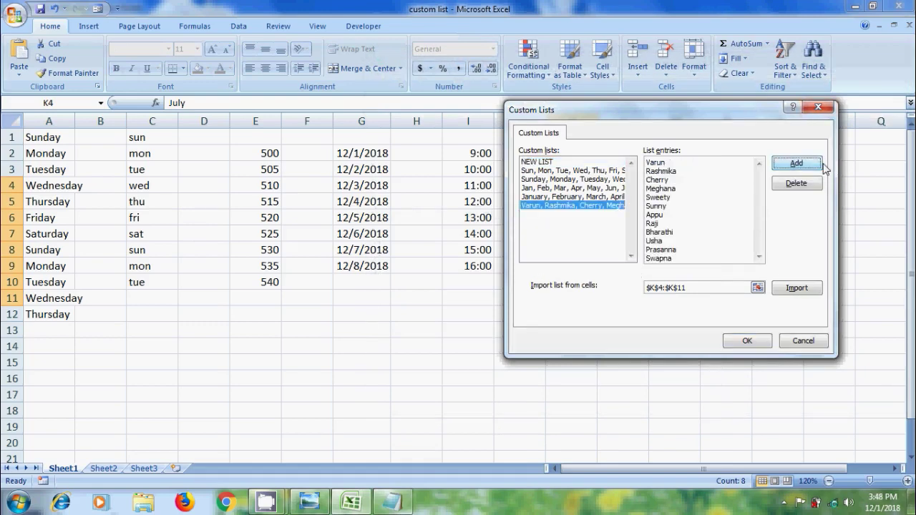
left_click(747, 341)
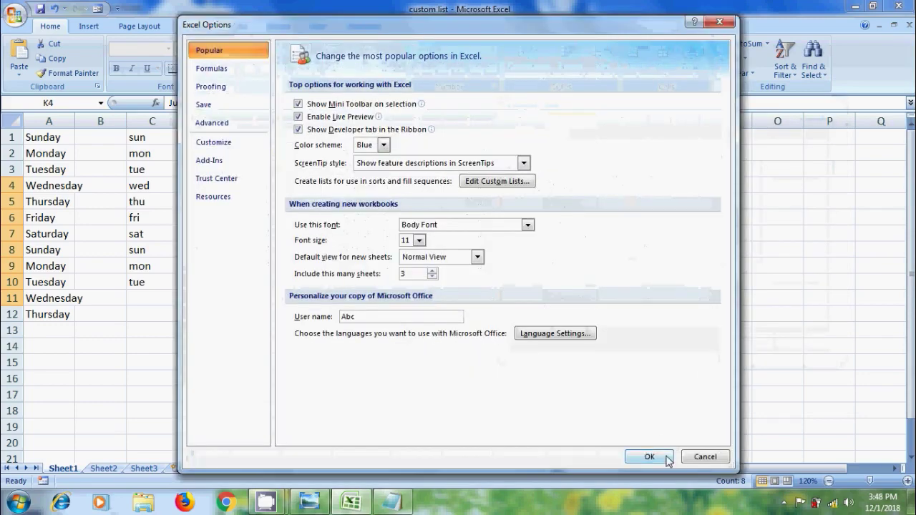
left_click(649, 457)
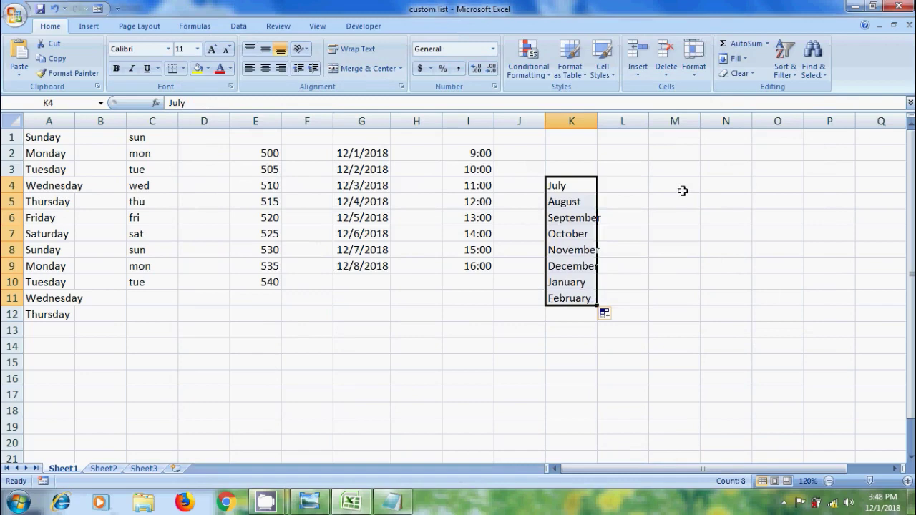
Enter the first two names in M4:M5 and autofill the custom name list to M16
left_click(683, 187)
type("varun")
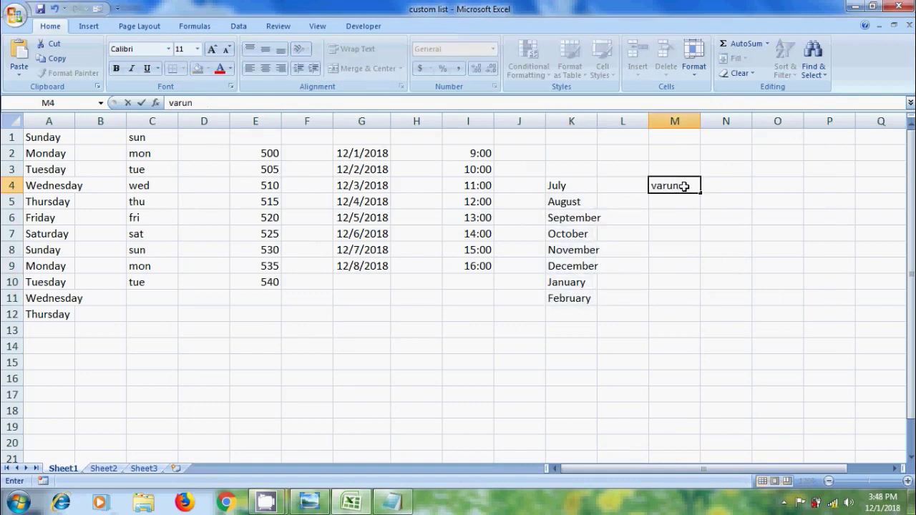
key("Return")
type("ra")
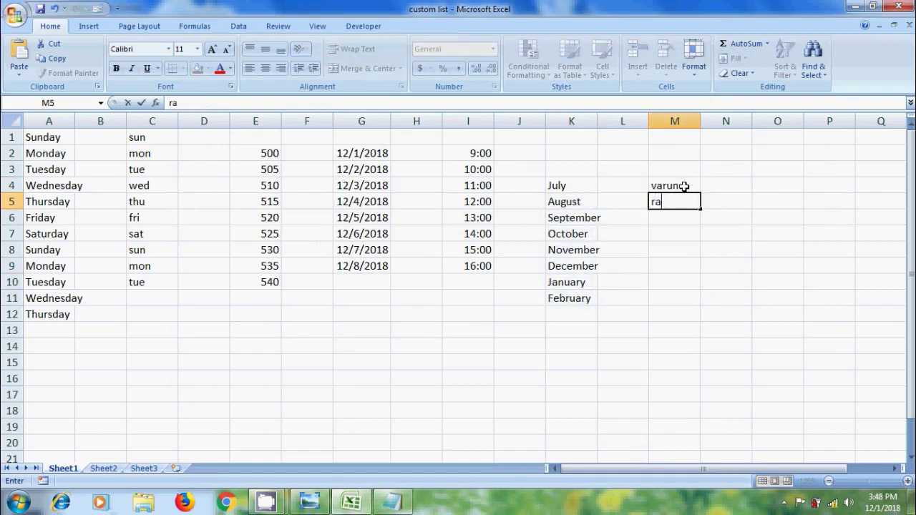
type("shmika")
left_click_drag(684, 186, 689, 204)
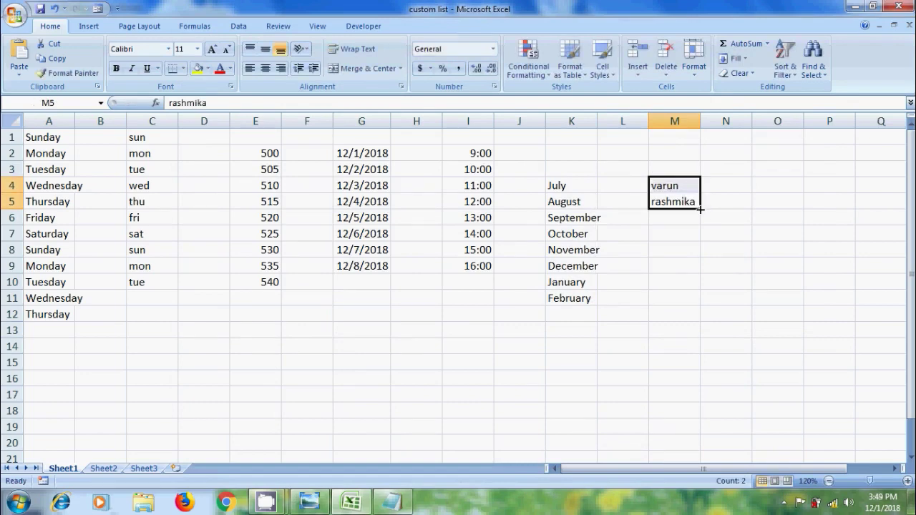
left_click_drag(700, 209, 702, 385)
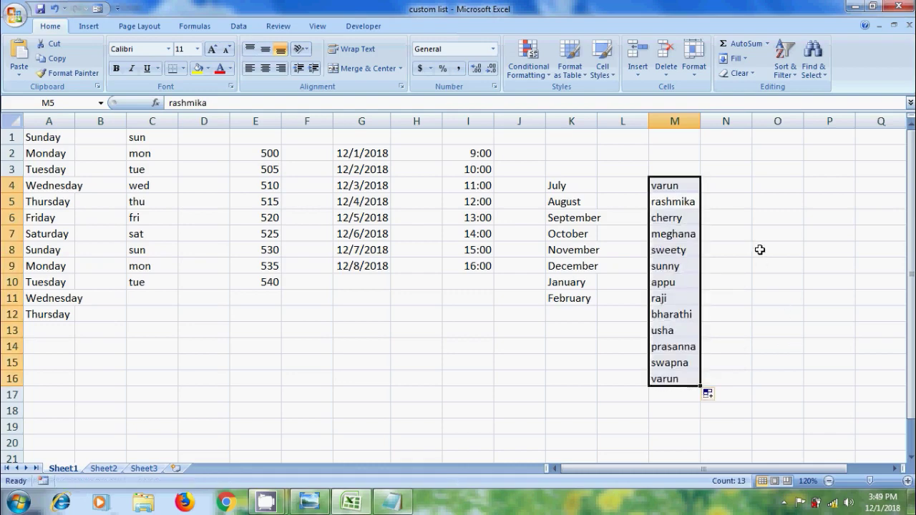
Enter a capitalised name in N7 and autofill the names down to N15
left_click(740, 235)
type("Me")
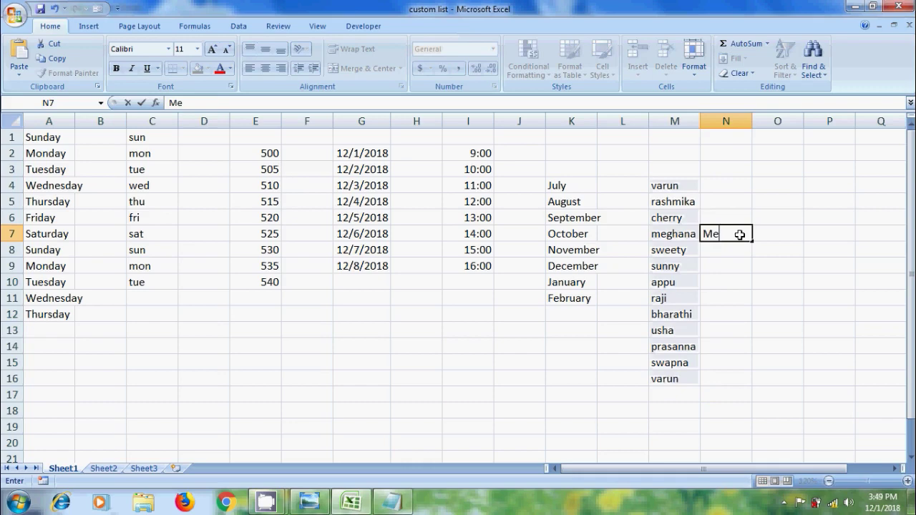
type("ghana")
left_click_drag(751, 243, 751, 368)
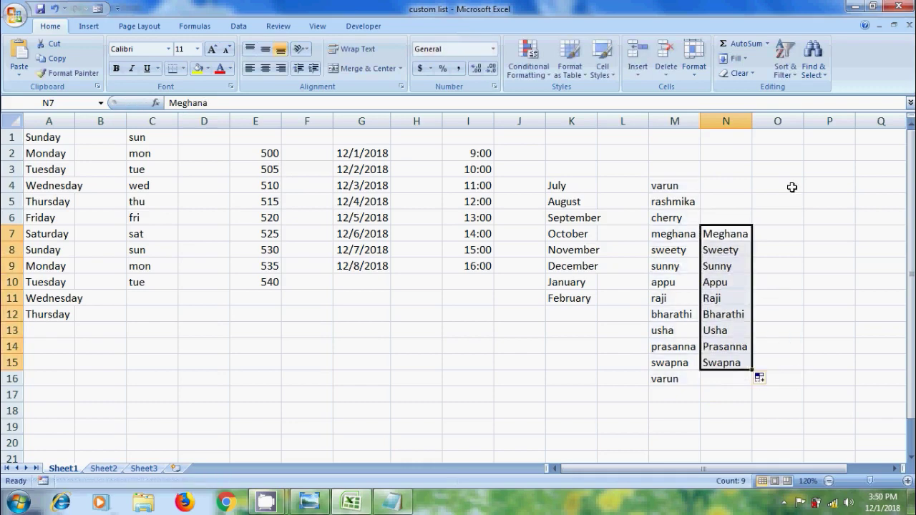
Enter December and November in O4:O5 and fill months backwards to February in O14
left_click(791, 187)
type("D")
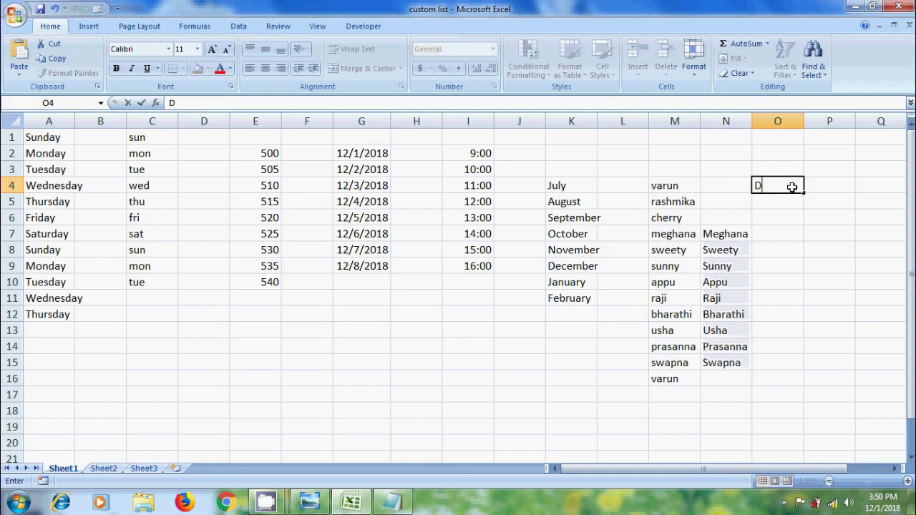
type("ecember")
key("Return")
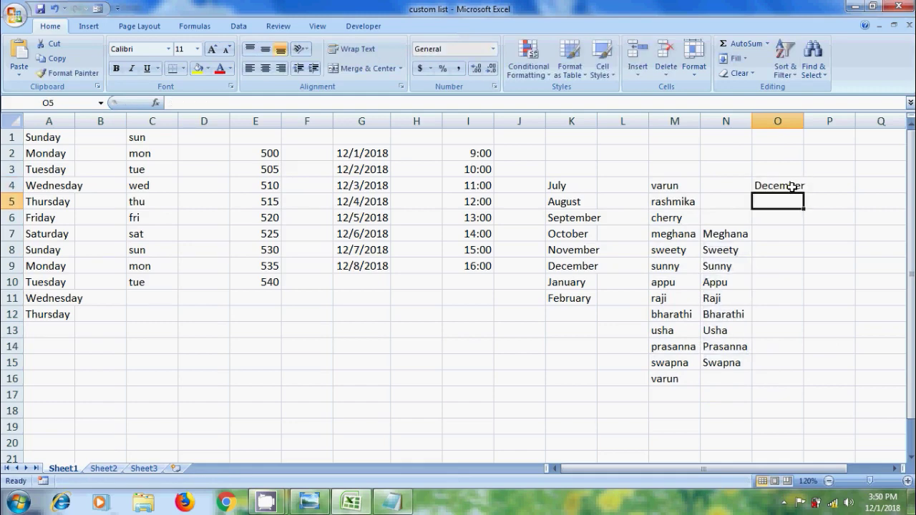
type("Novem")
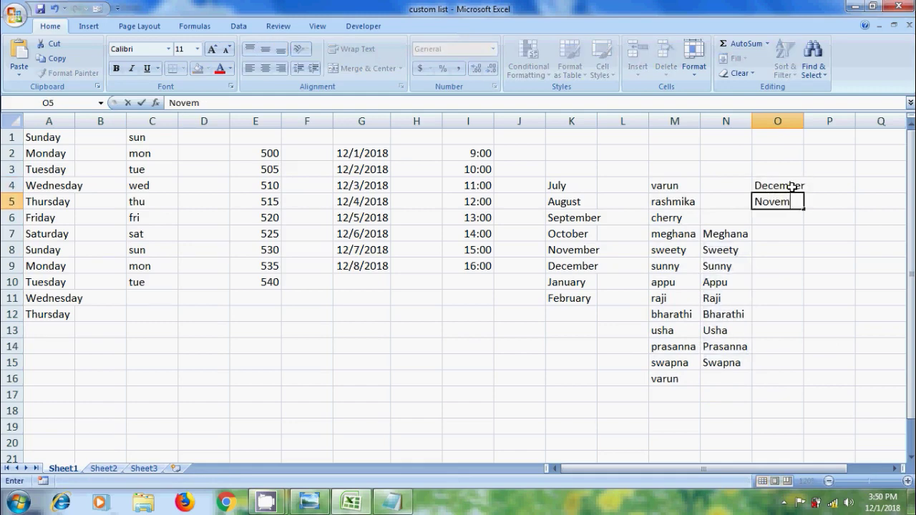
type("ber")
key("shift+Up")
left_click_drag(806, 209, 787, 352)
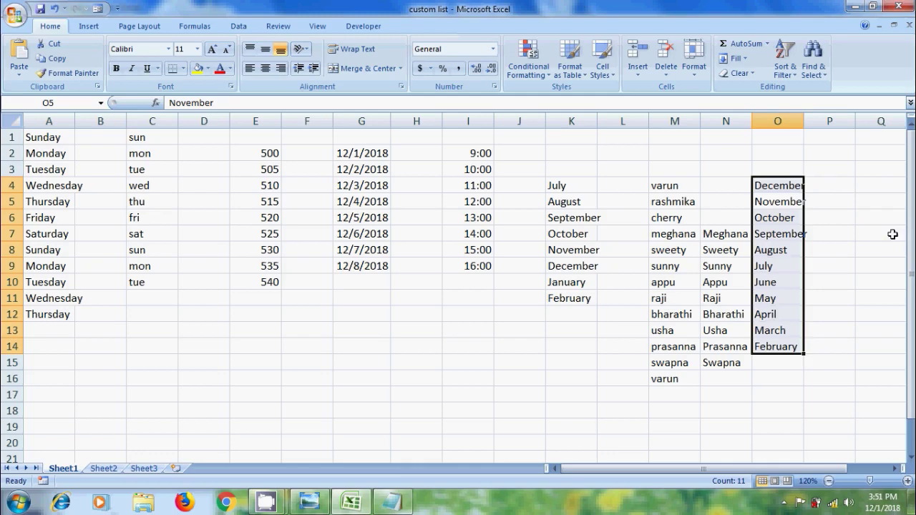
Fill P4:P15 with alternate months back from December, October, then go to Sheet3
left_click(850, 185)
type("December")
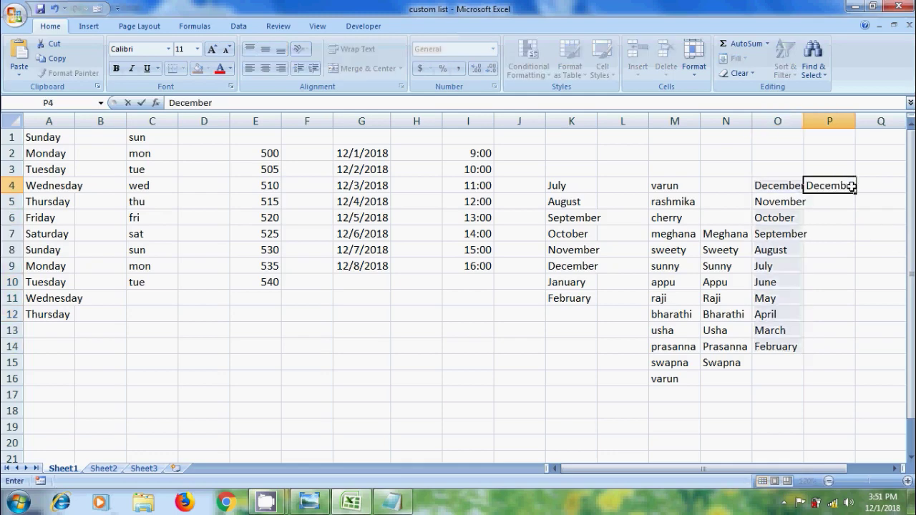
key("Return")
type("O")
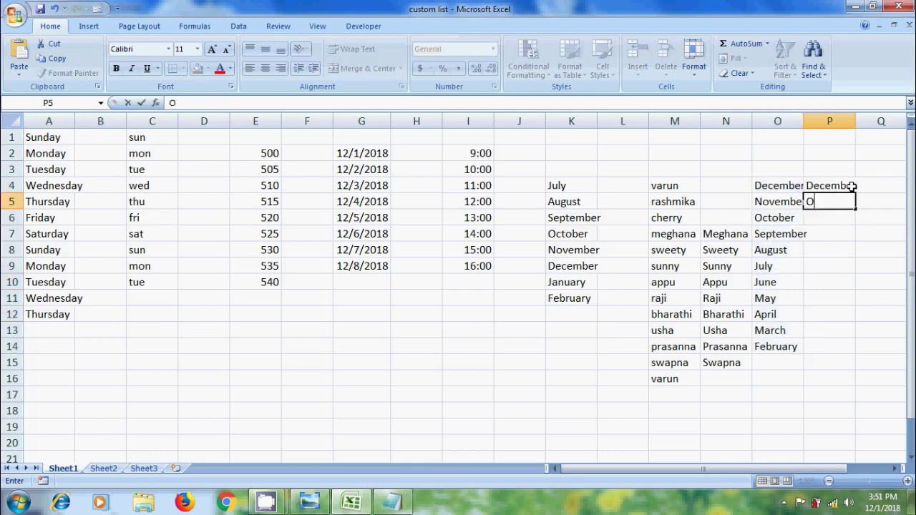
type("ctober")
left_click_drag(852, 185, 850, 203)
left_click_drag(855, 210, 859, 365)
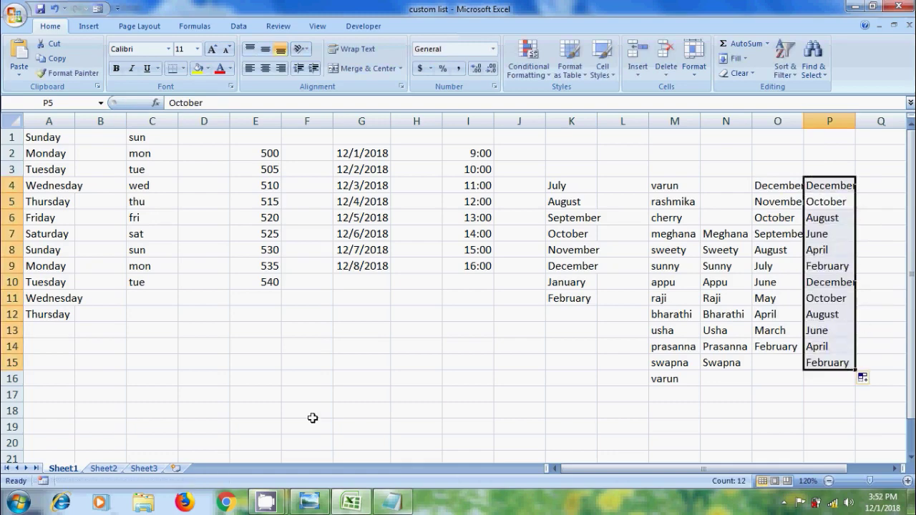
left_click(147, 468)
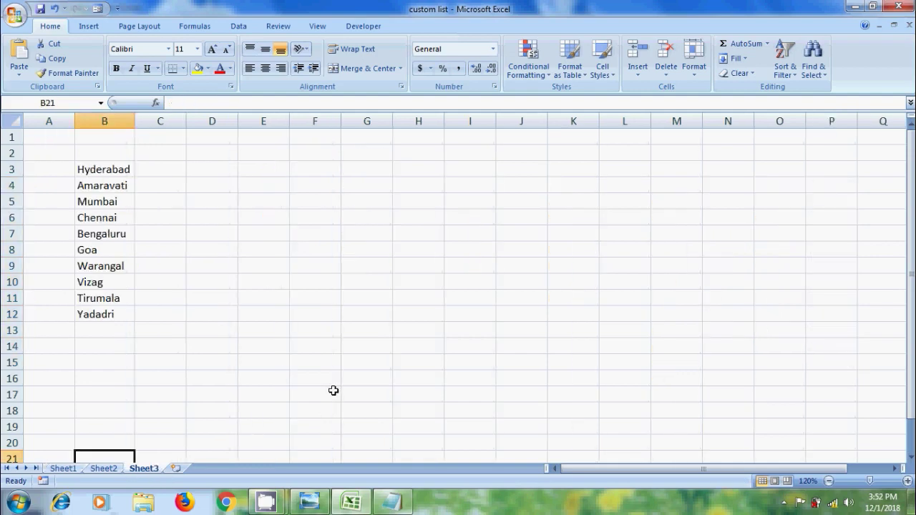
In Excel Options' custom lists editor, set the import range to the cities in B3:B12
left_click(15, 14)
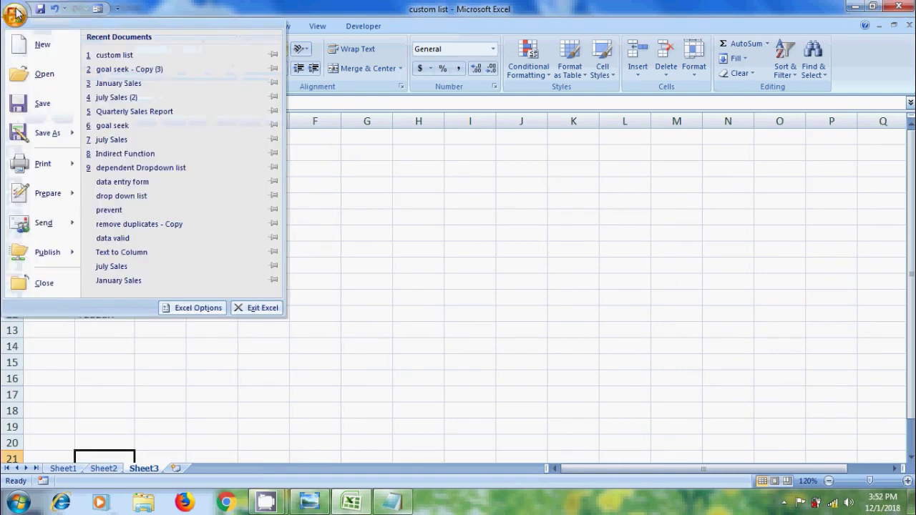
left_click(193, 308)
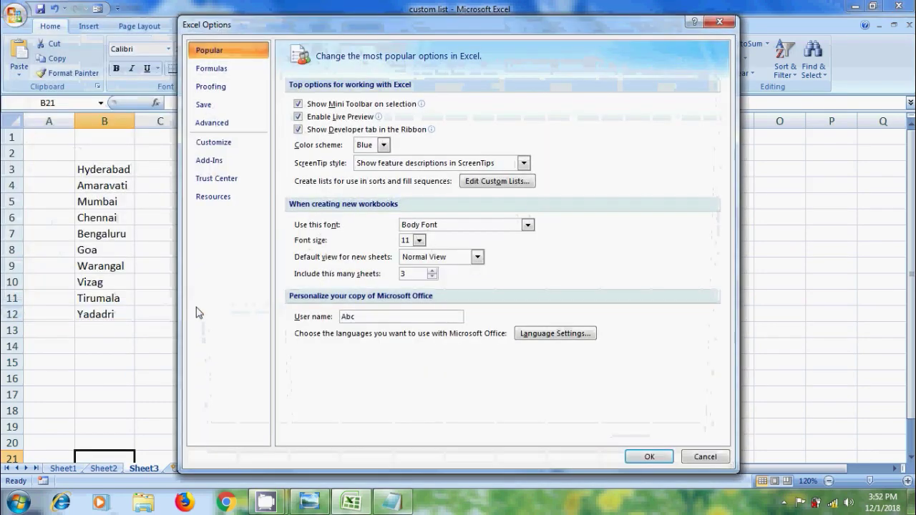
left_click(503, 181)
left_click(757, 287)
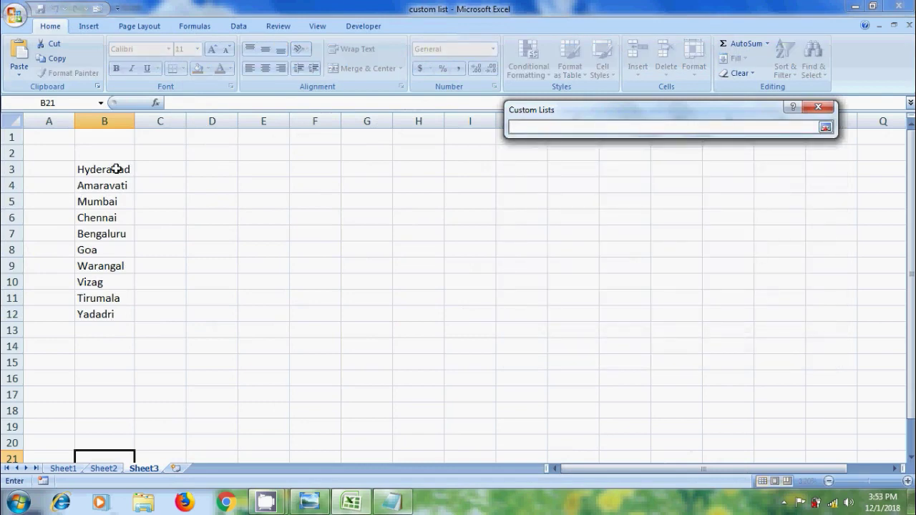
left_click_drag(119, 168, 124, 313)
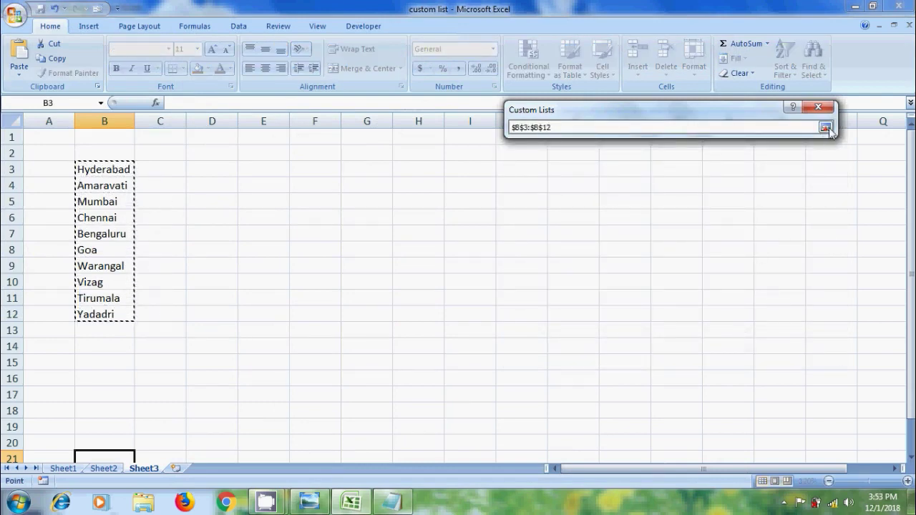
left_click(825, 127)
Import Hyderabad through Yadadri as a new custom list, close both dialogs, and select F4
left_click(816, 290)
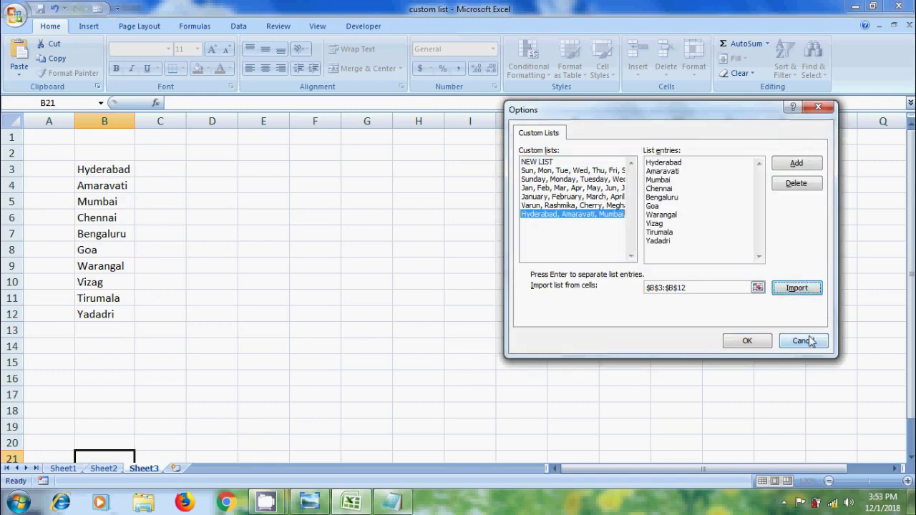
left_click(747, 341)
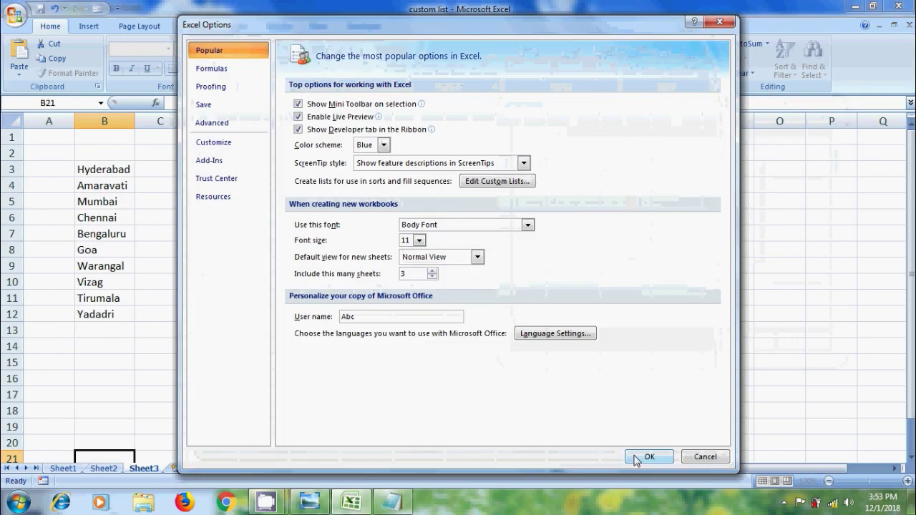
left_click(635, 458)
left_click(312, 187)
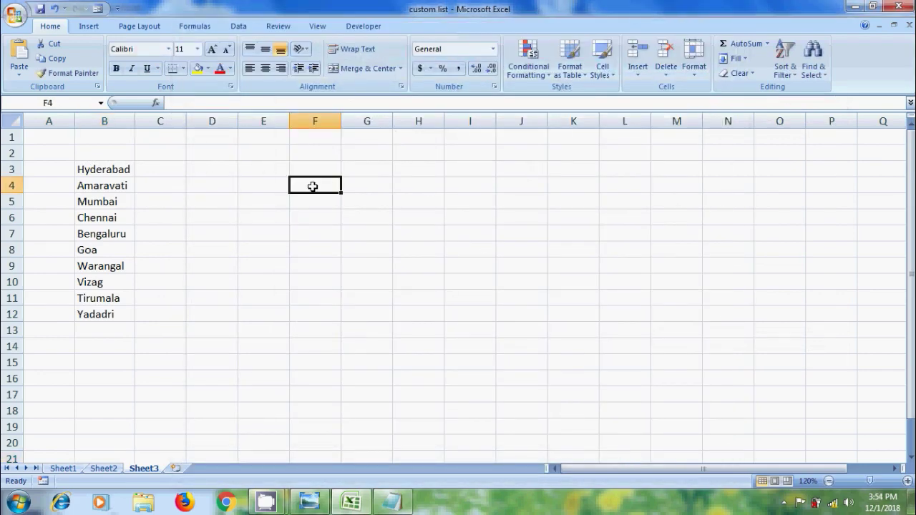
Enter Hyderabad in F4 and fill the city list down to F13
type("Hyderabad")
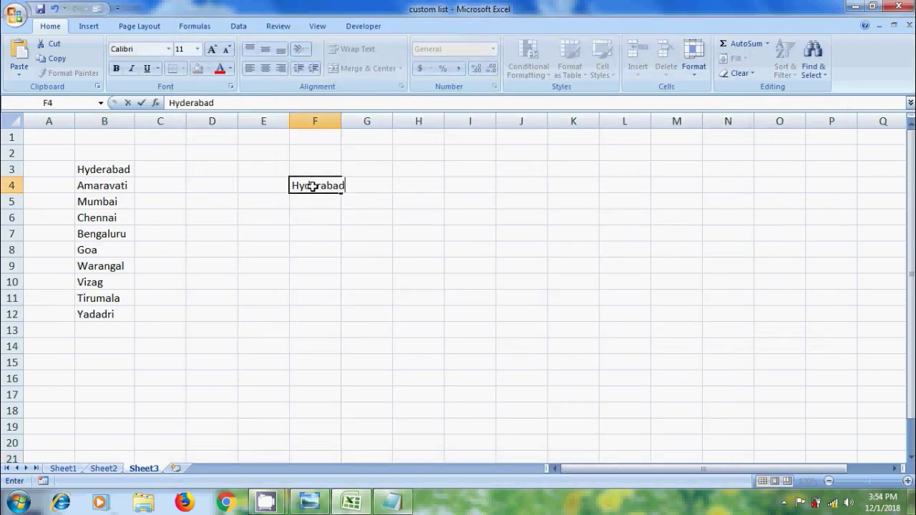
key("ctrl+Return")
left_click_drag(343, 193, 342, 338)
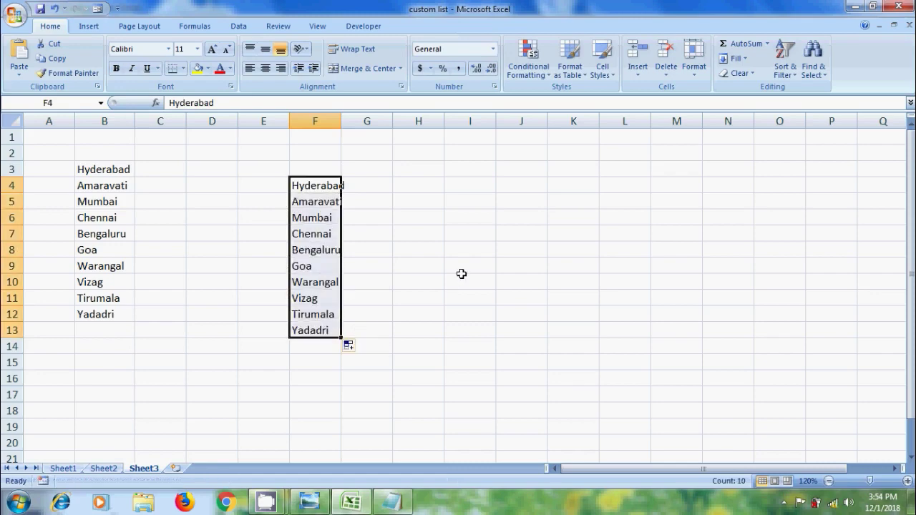
Open the title image, then minimise Photo Viewer and Excel to show the desktop
left_click(309, 500)
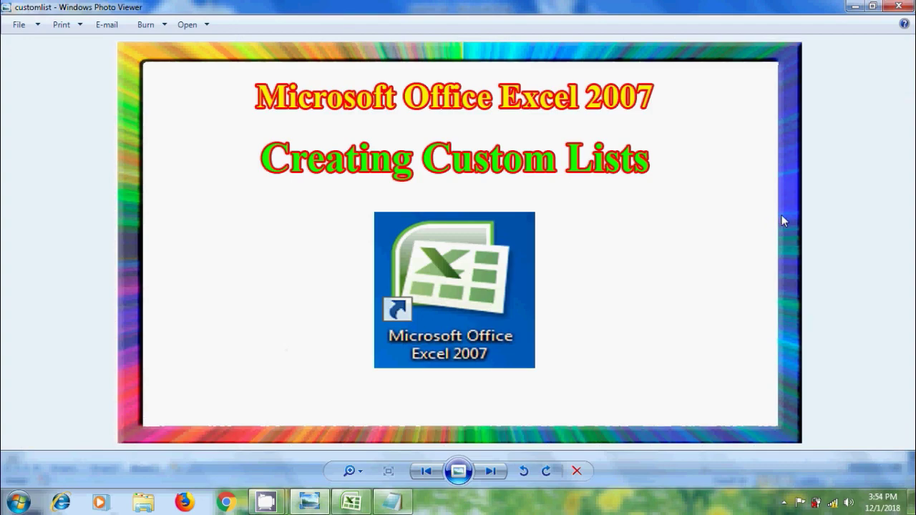
left_click(855, 7)
left_click(856, 6)
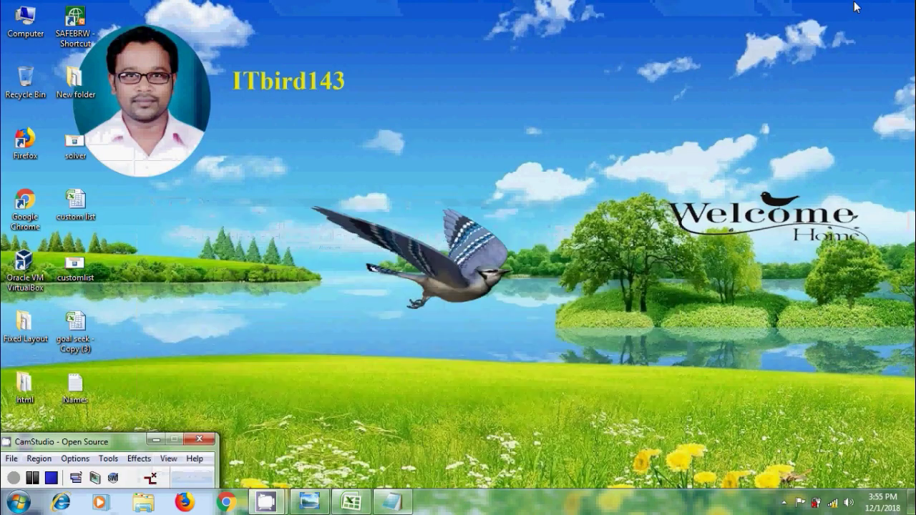